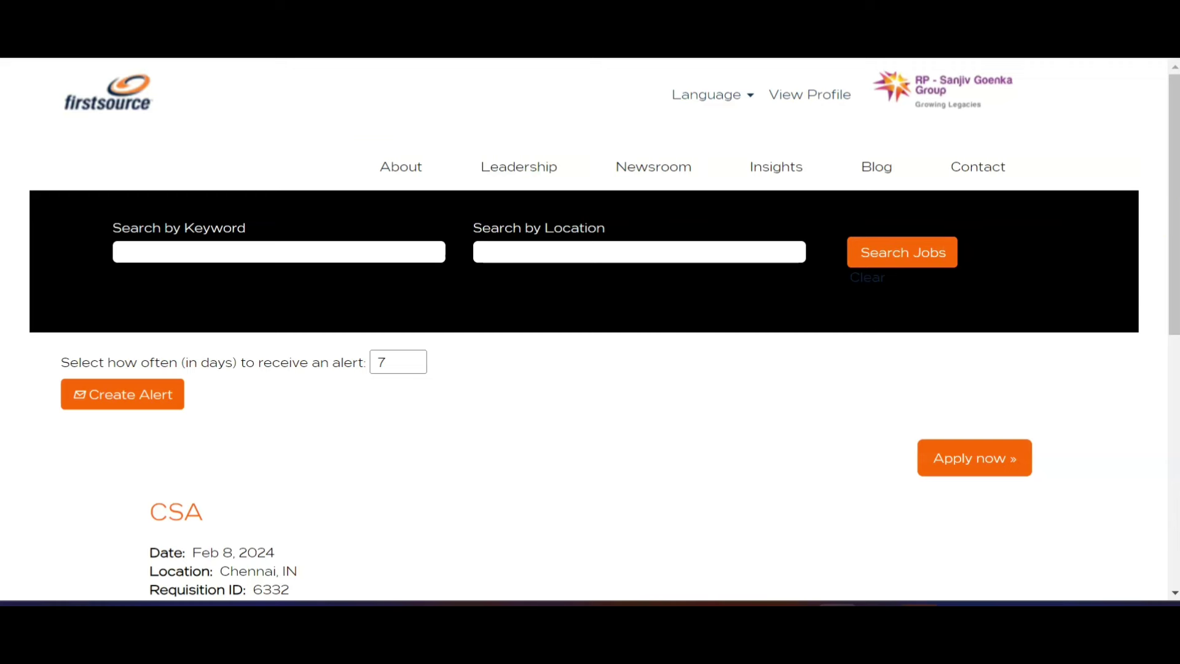
left_click_drag(1175, 225, 1157, 327)
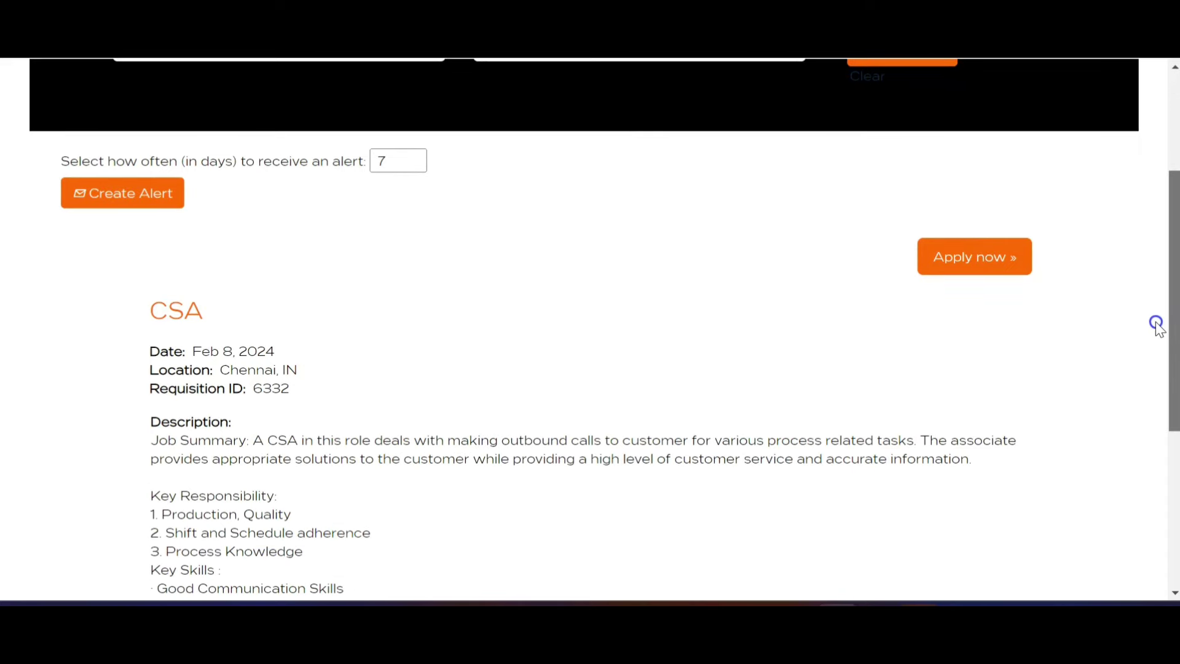
left_click_drag(1157, 327, 1138, 368)
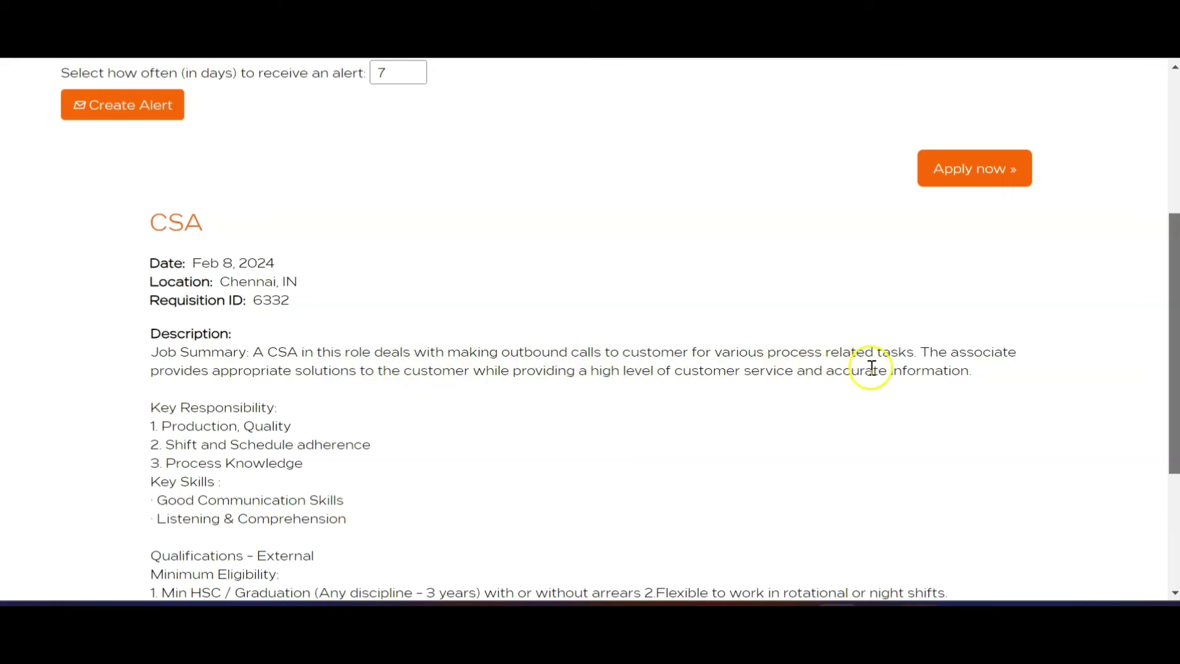
scroll(1176, 354, "down", 1)
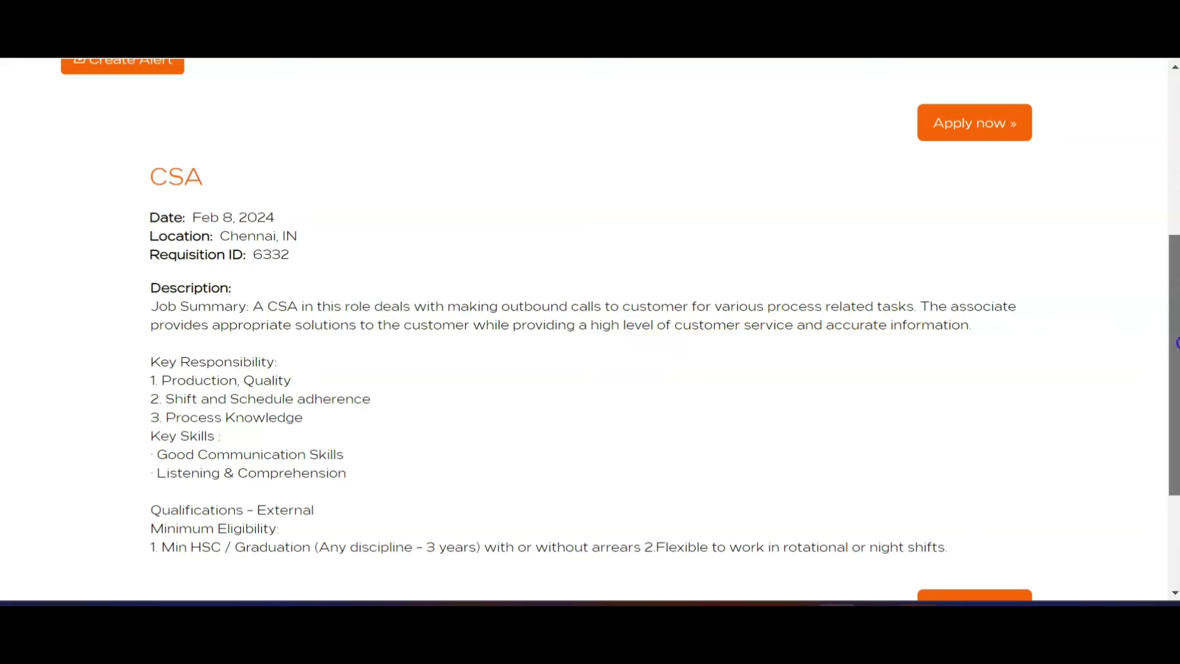
scroll(1177, 348, "down", 2)
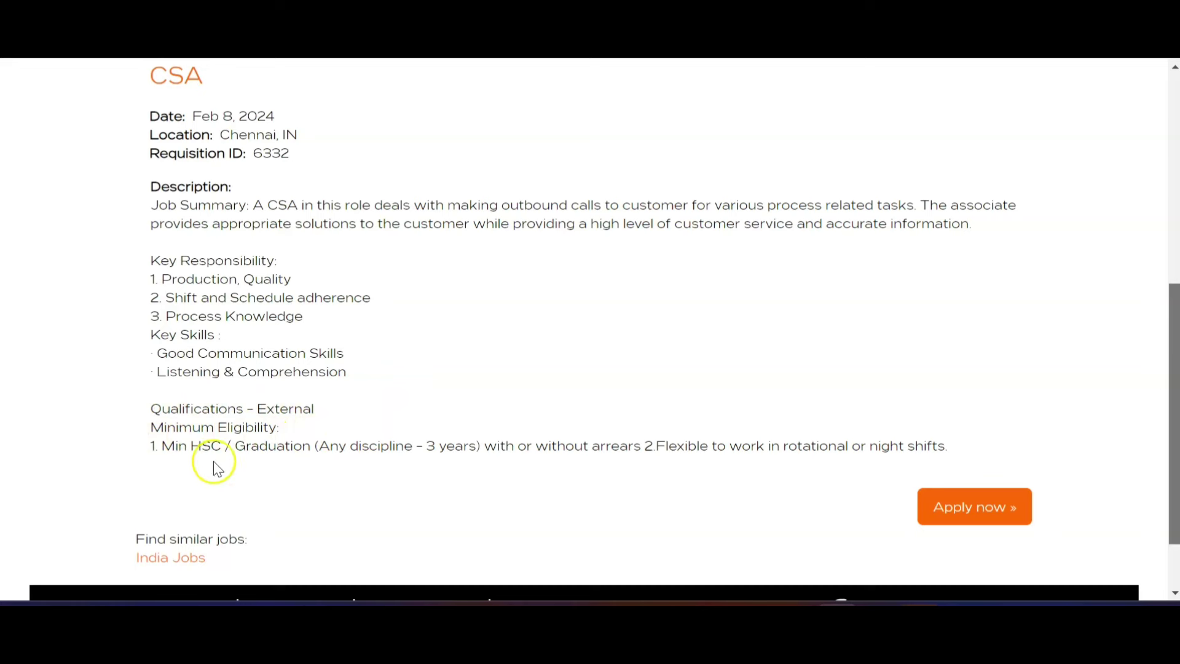
left_click_drag(1172, 377, 1169, 422)
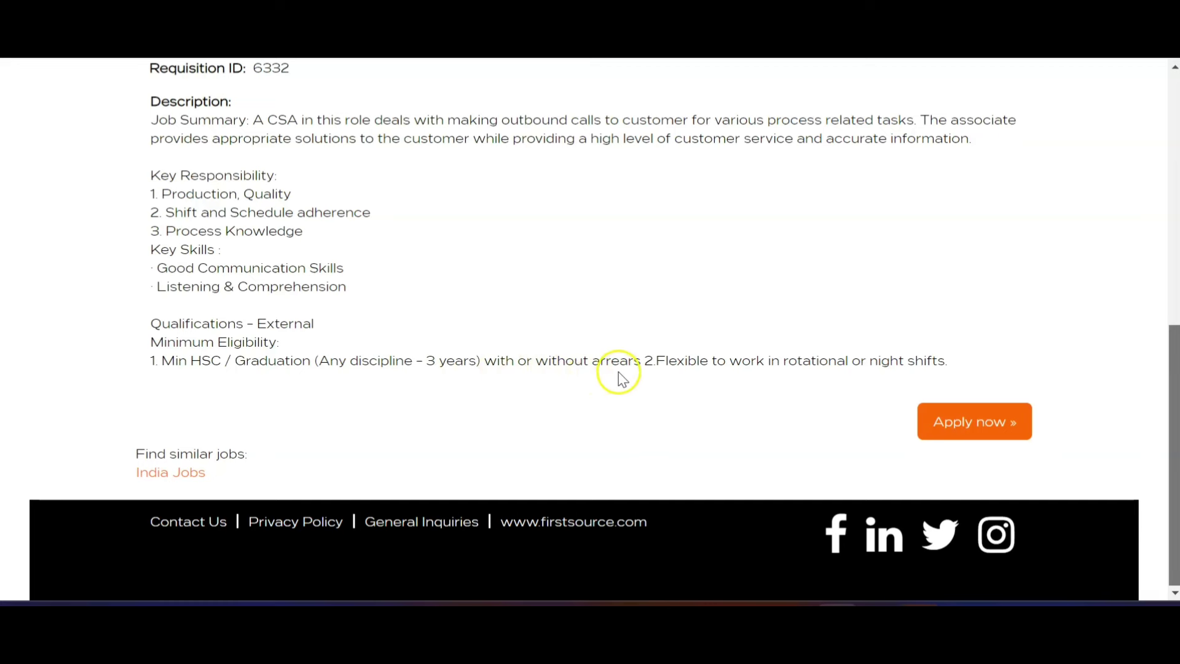
- Start the online application for the CSA (6332) job via Apply now
mouse_move(484, 361)
left_mouse_down()
mouse_move(632, 350)
mouse_move(646, 363)
left_mouse_up()
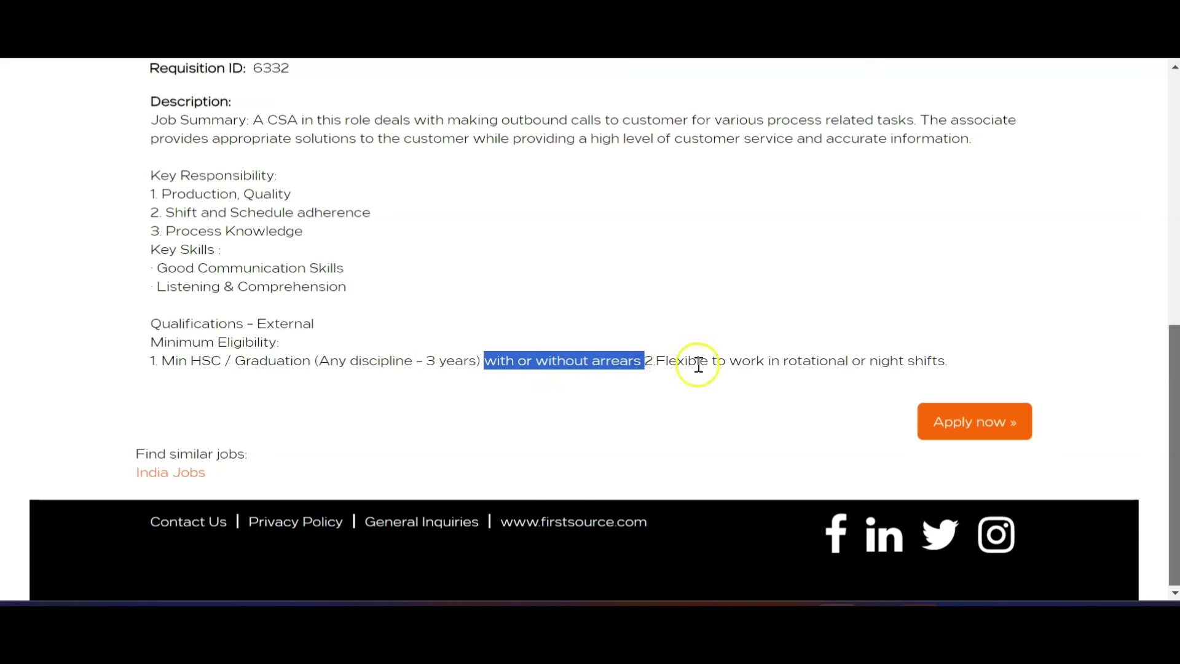
left_click(780, 374)
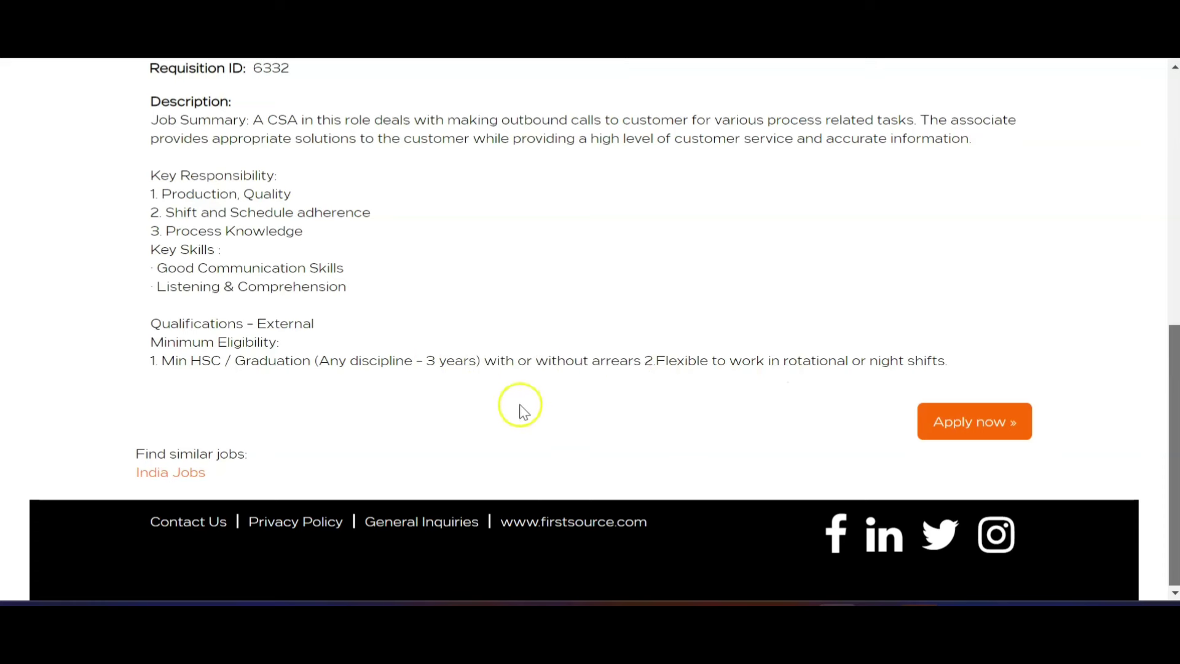
left_click_drag(1170, 362, 1176, 113)
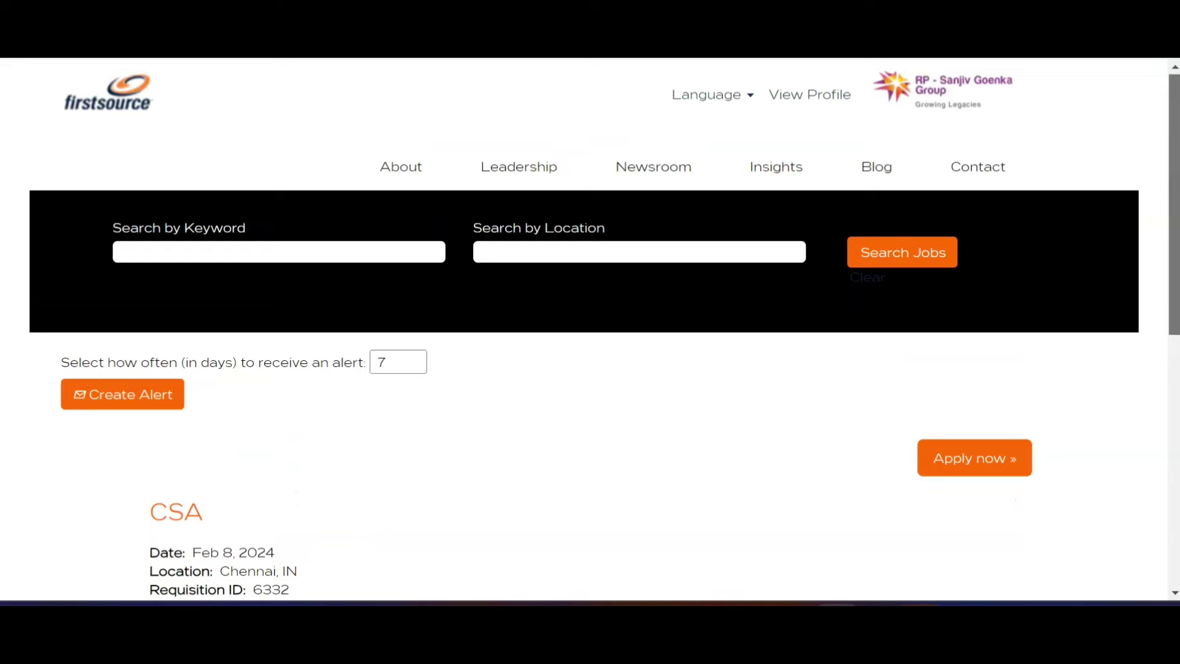
left_click_drag(1172, 126, 1167, 415)
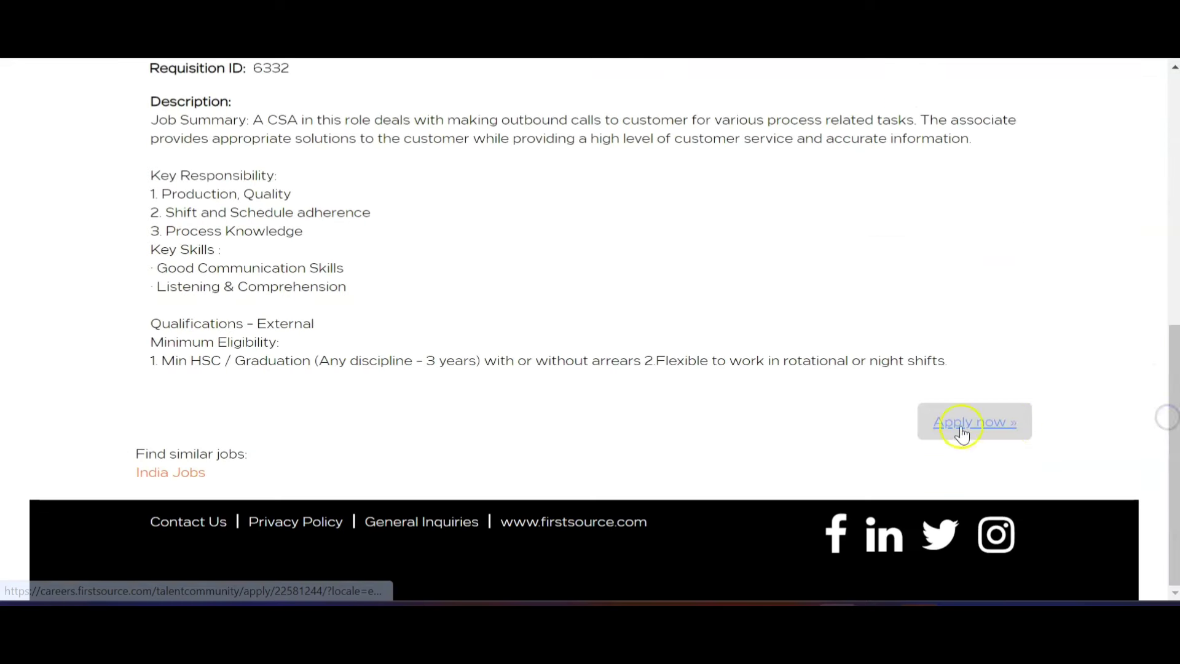
left_click(961, 426)
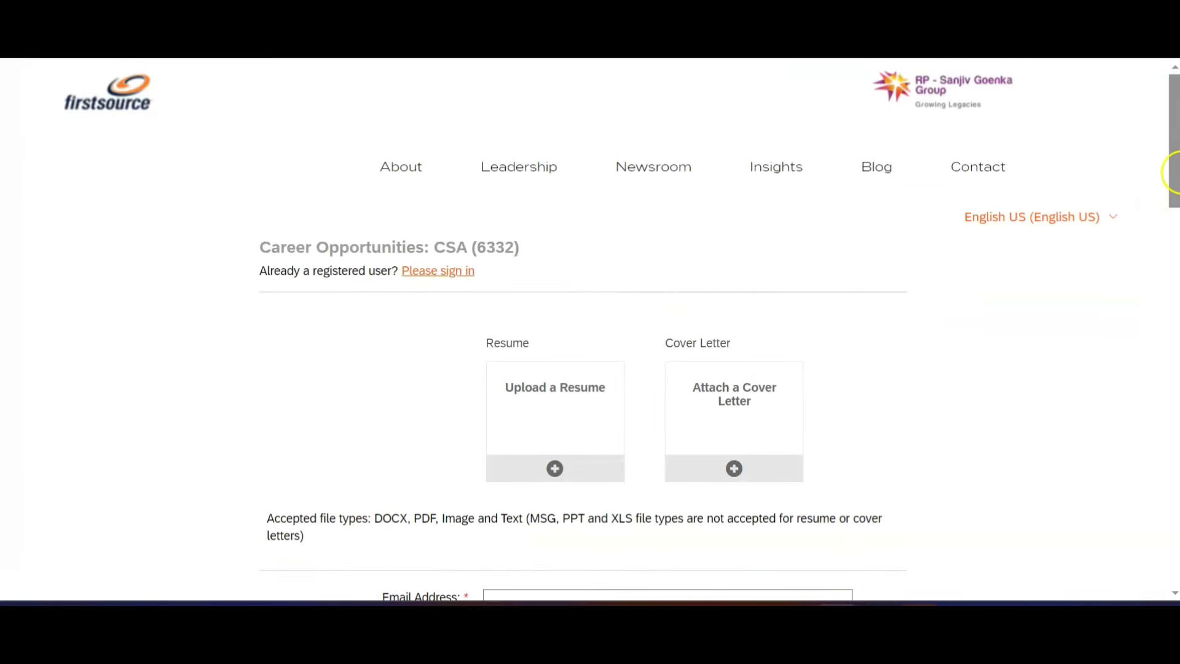
left_click_drag(1170, 171, 1152, 553)
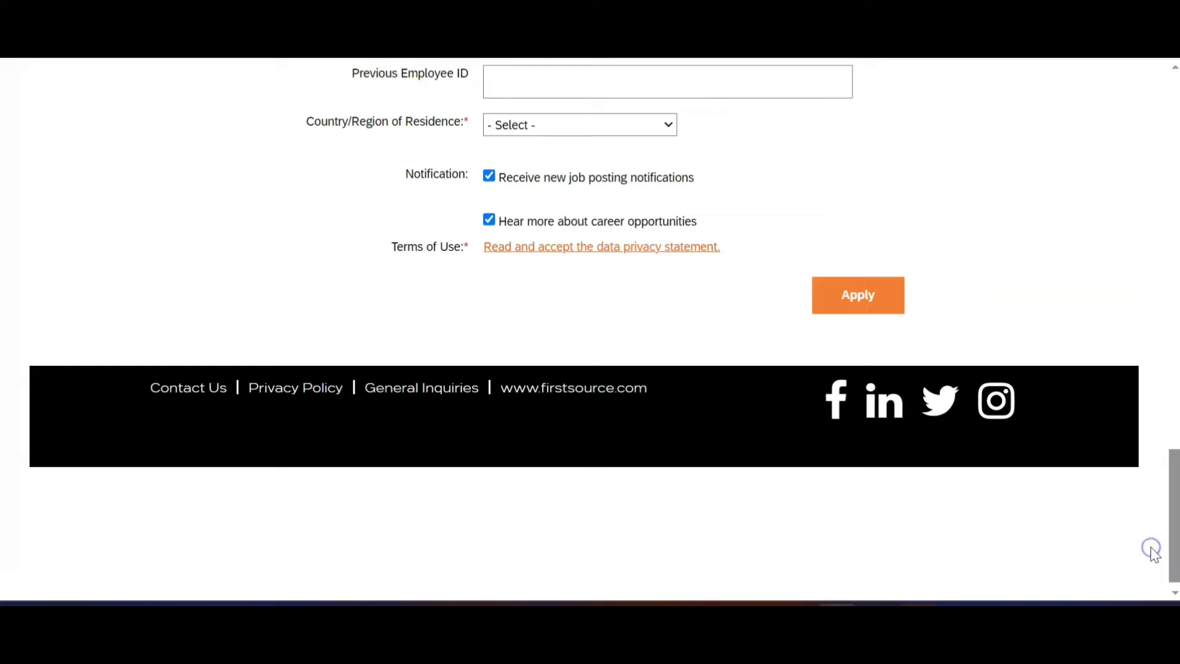
left_click_drag(1173, 507, 1176, 148)
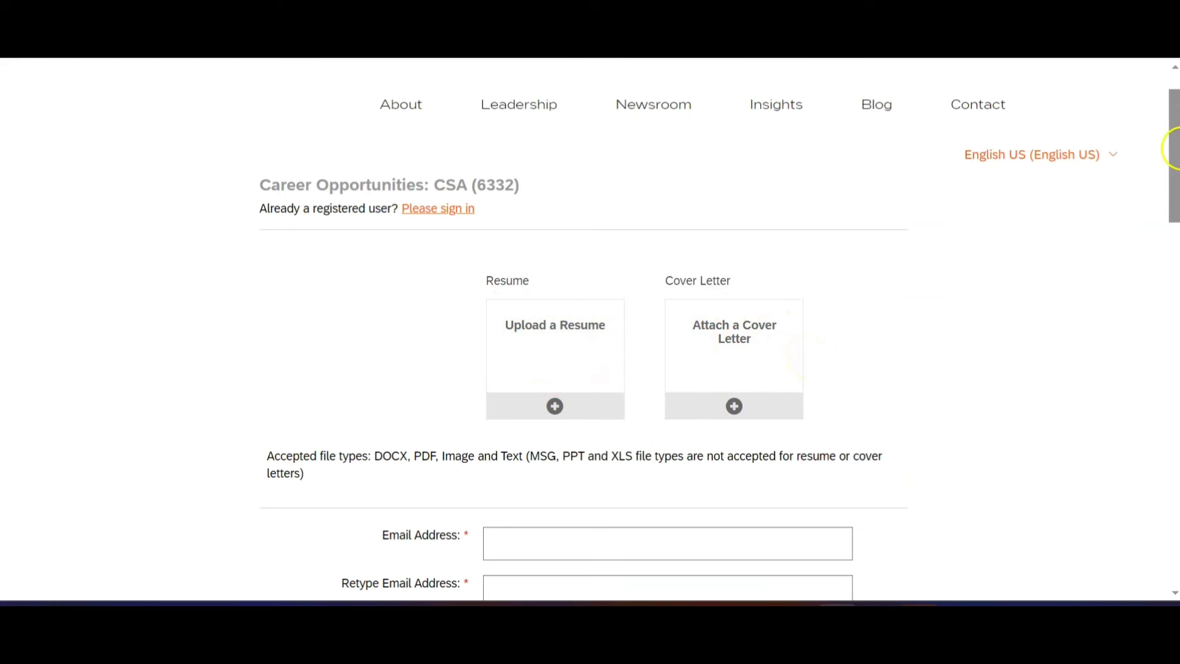
left_click_drag(1173, 150, 1177, 205)
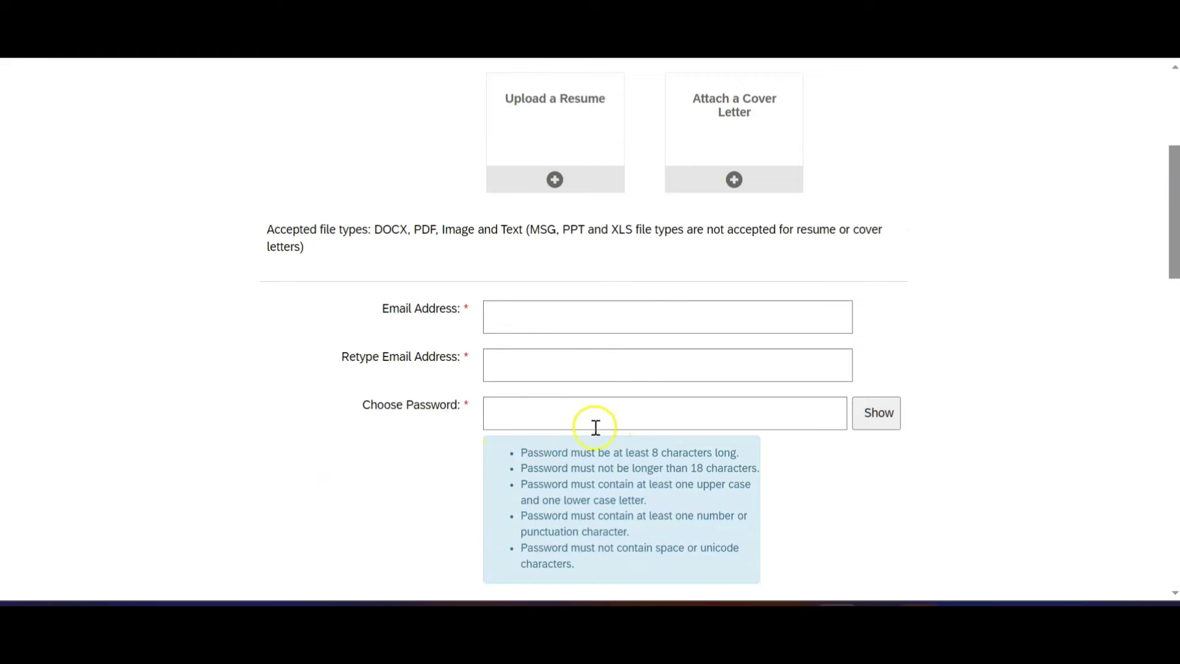
mouse_move(1172, 185)
left_mouse_down()
mouse_move(1172, 330)
mouse_move(1125, 396)
mouse_move(1125, 464)
mouse_move(1149, 392)
left_mouse_up()
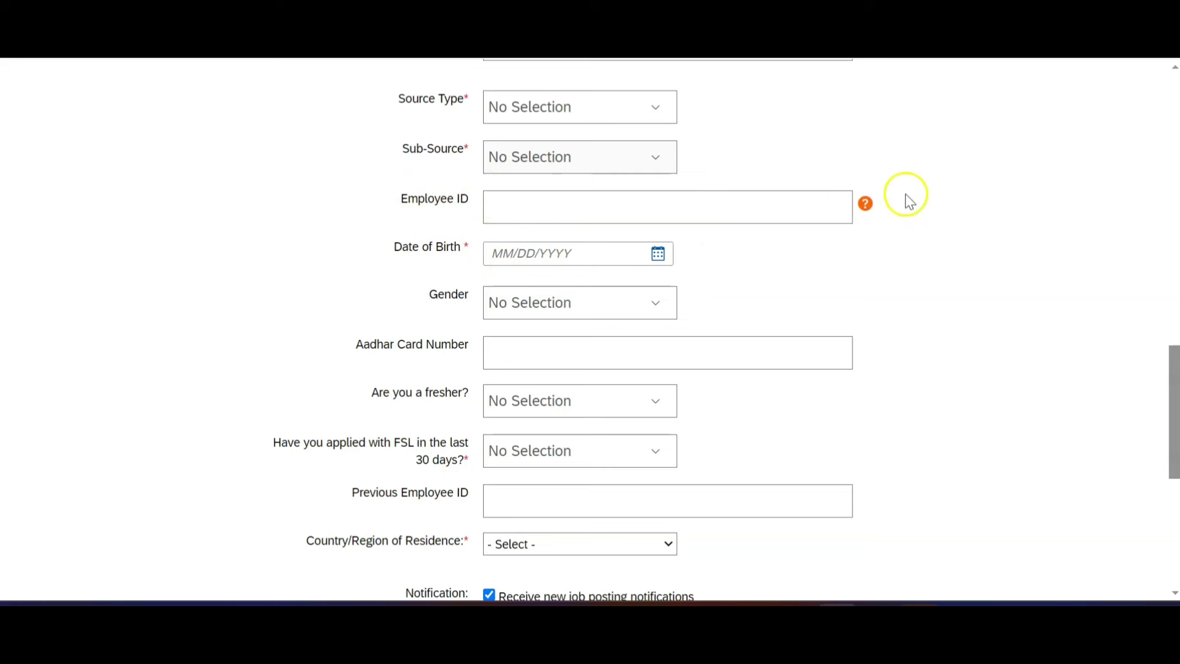
left_click_drag(1176, 438, 1177, 456)
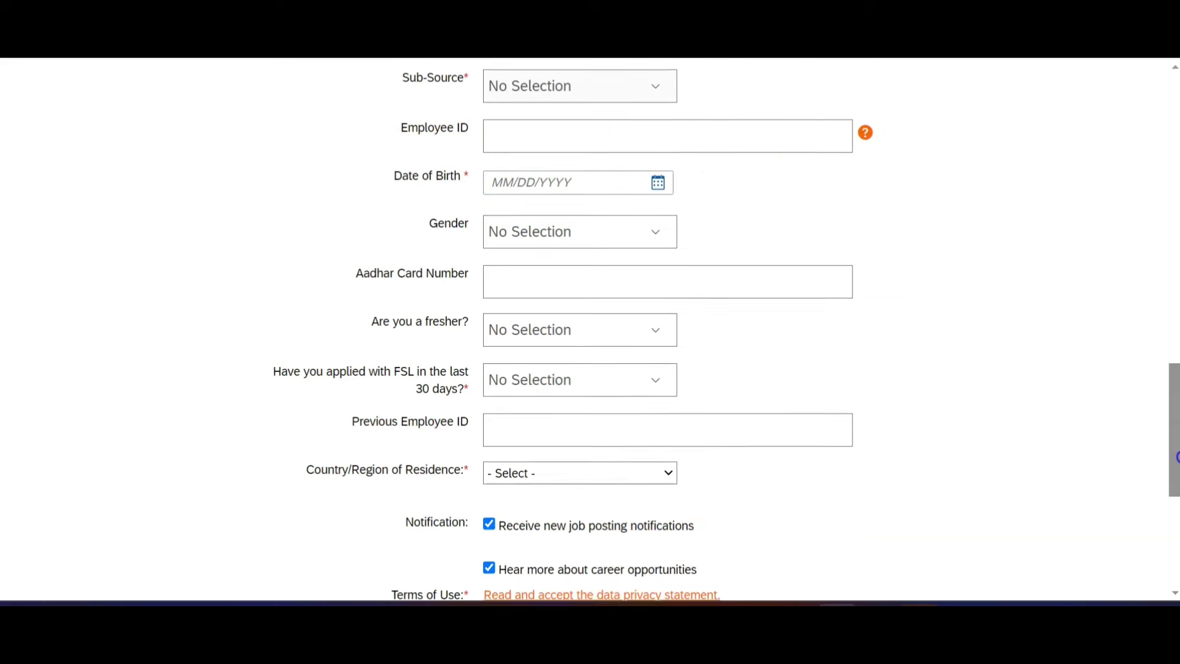
left_click(554, 239)
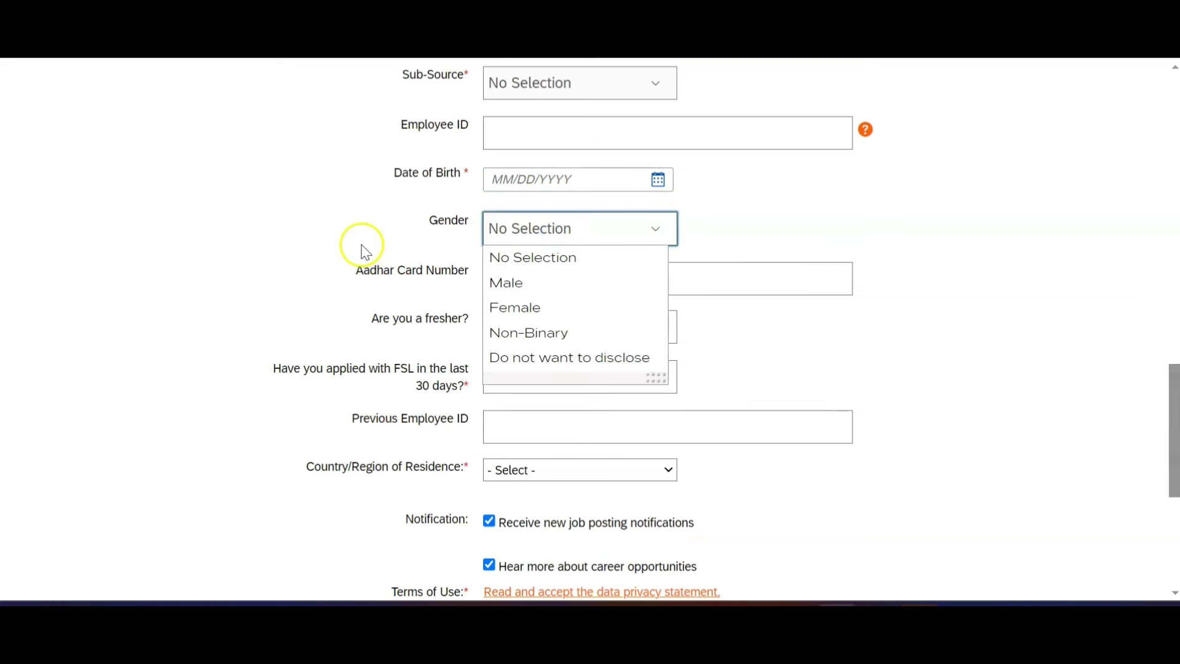
left_click(332, 240)
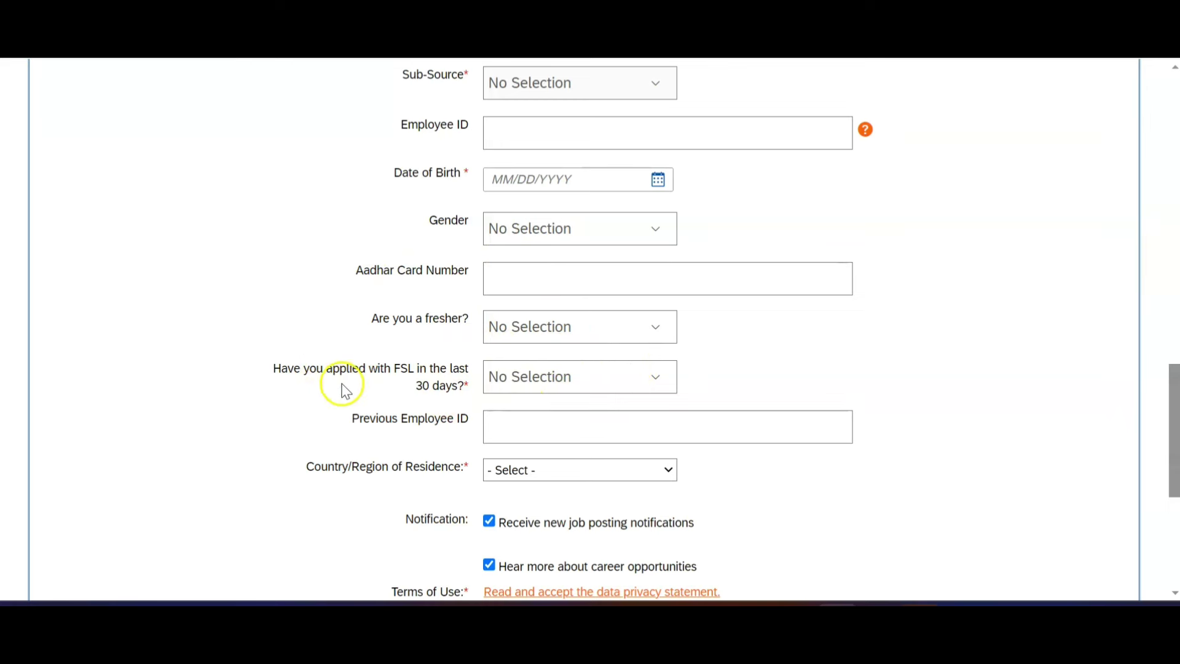
left_click_drag(1174, 396, 1177, 417)
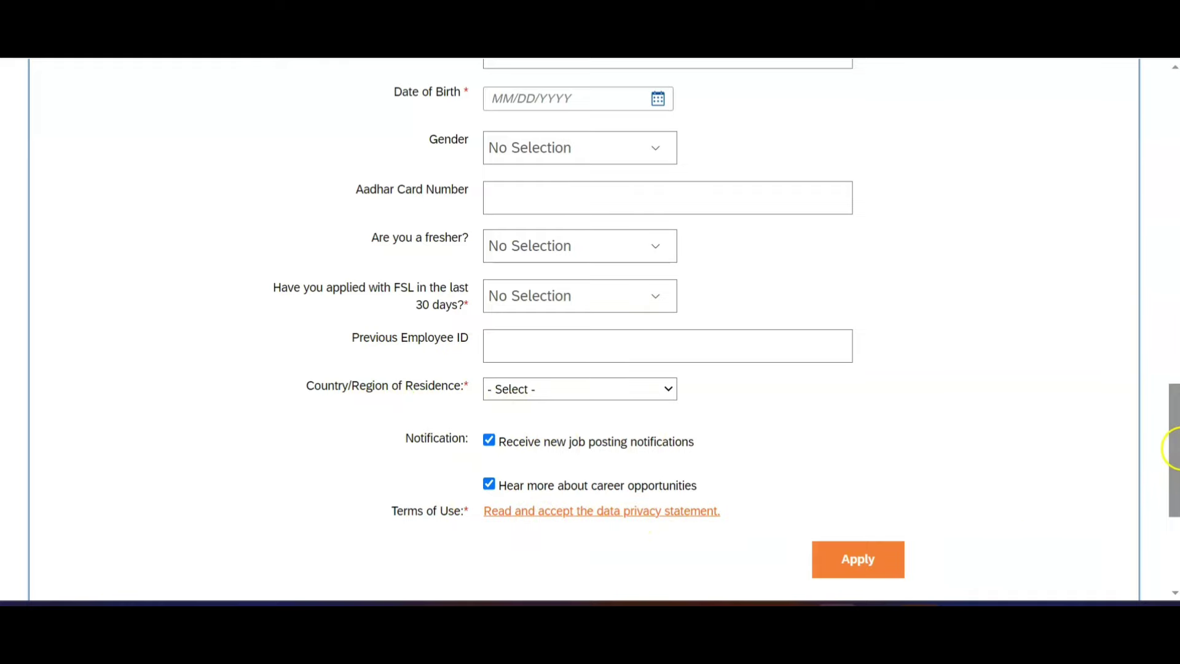
left_click_drag(1174, 448, 1176, 159)
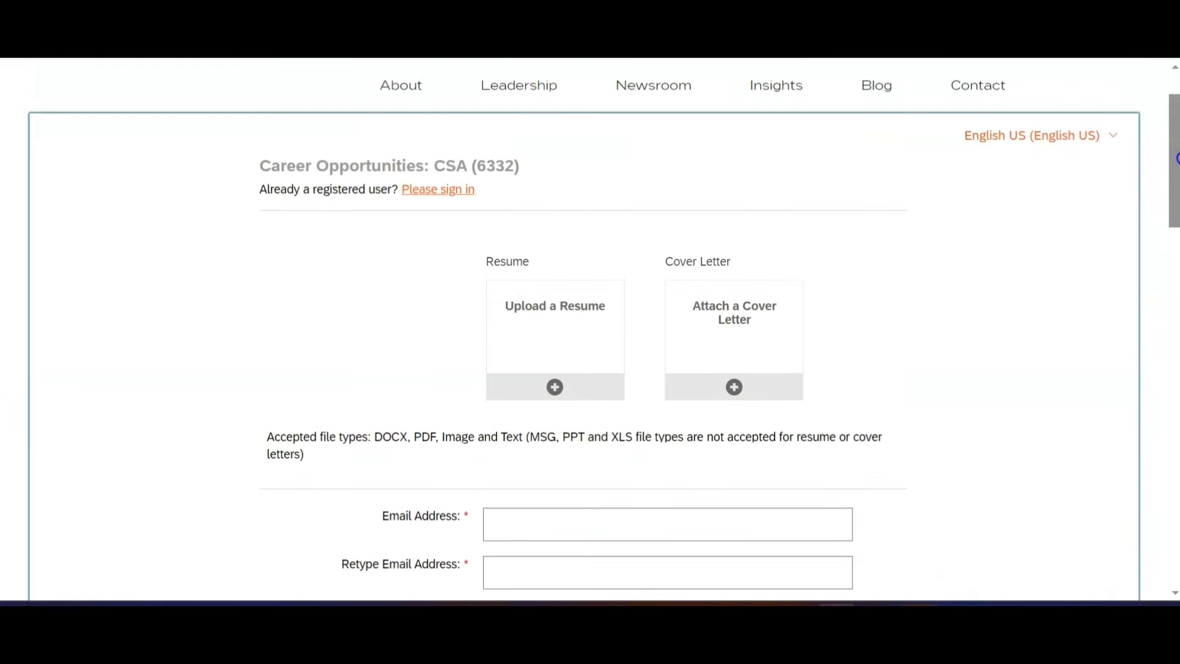